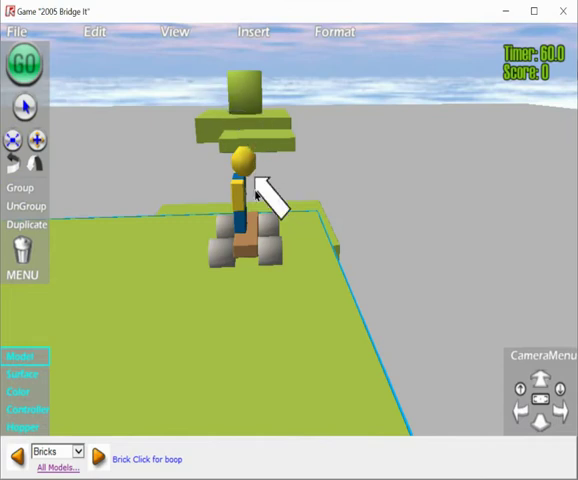
left_click(245, 190)
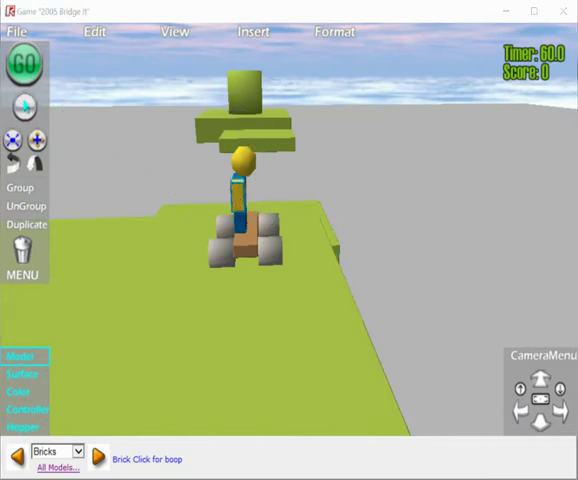
left_click(24, 106)
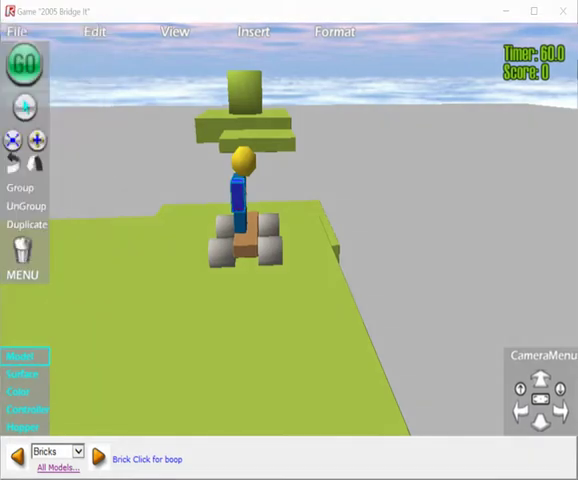
mouse_move(115, 267)
right_mouse_down()
mouse_move(185, 210)
mouse_move(170, 197)
mouse_move(226, 168)
right_mouse_up()
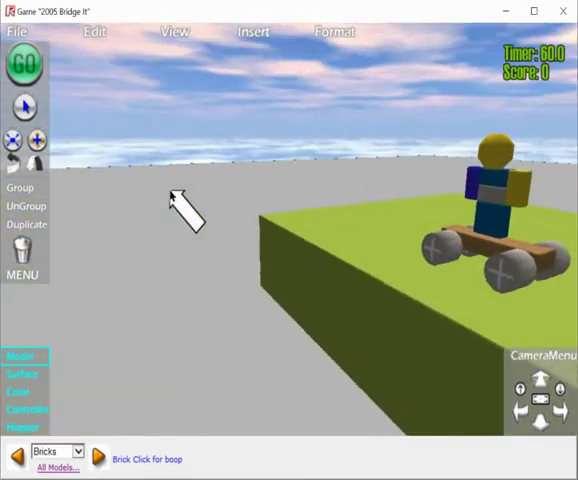
scroll(226, 168, "up", 2)
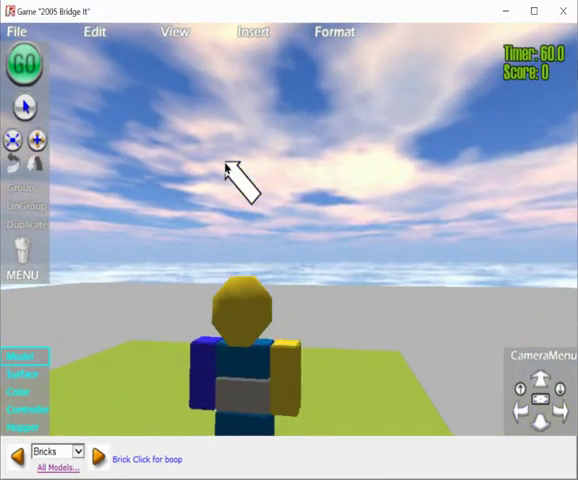
right_click_drag(226, 168, 227, 164)
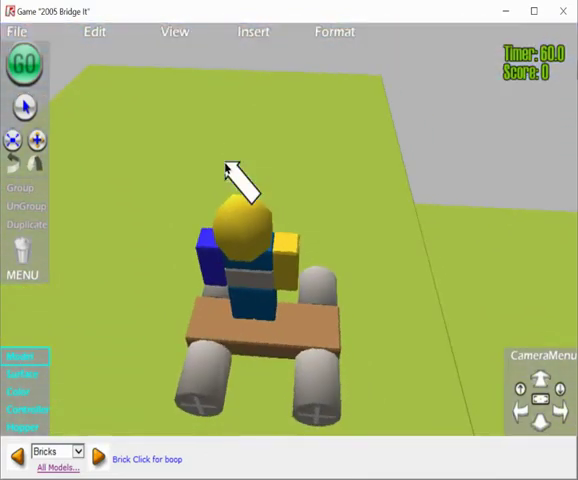
scroll(246, 241, "down", 1)
scroll(246, 241, "down", 2)
left_click(250, 238)
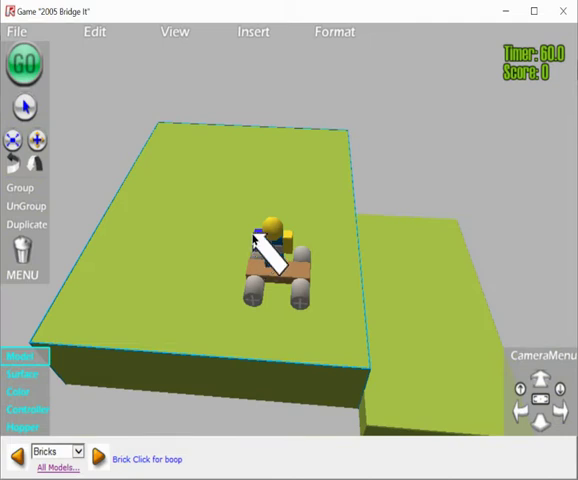
scroll(347, 200, "up", 1)
scroll(347, 200, "down", 1)
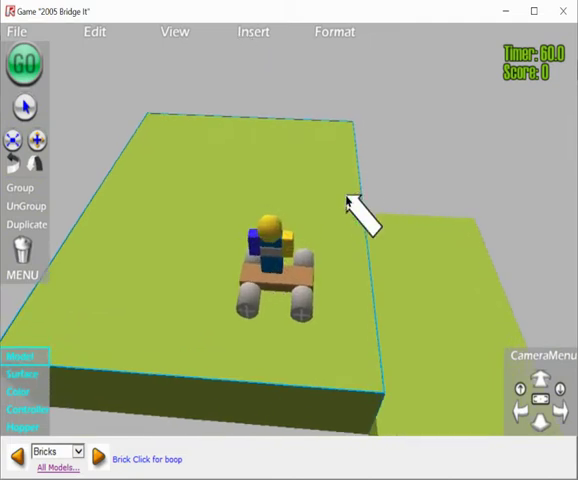
scroll(249, 276, "down", 2)
scroll(243, 286, "down", 2)
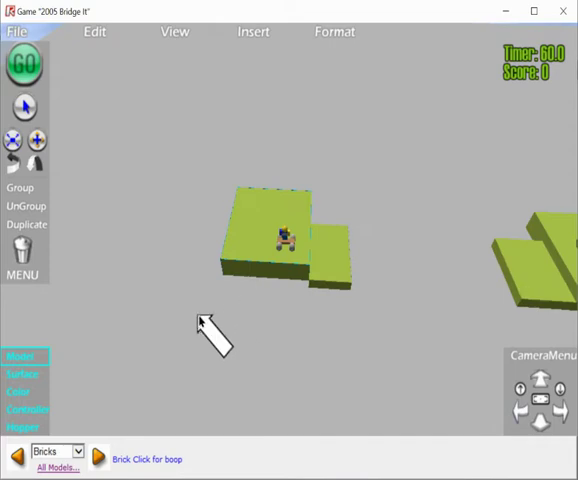
right_click_drag(200, 323, 200, 320)
scroll(277, 333, "up", 2)
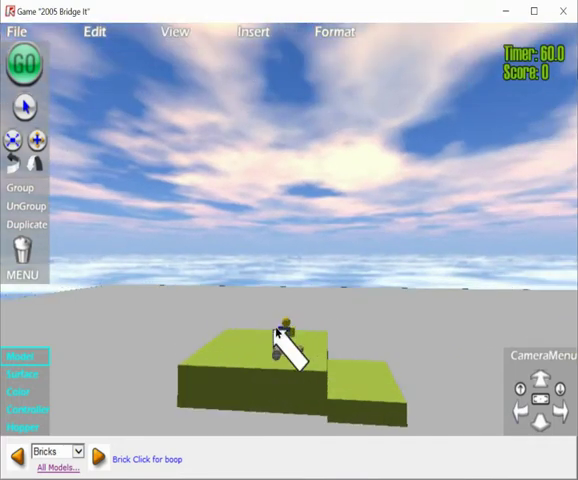
scroll(287, 325, "up", 1)
mouse_move(287, 325)
right_mouse_down()
mouse_move(295, 279)
mouse_move(297, 286)
right_mouse_up()
scroll(294, 283, "up", 2)
scroll(294, 283, "up", 2)
scroll(297, 286, "up", 2)
scroll(295, 271, "up", 1)
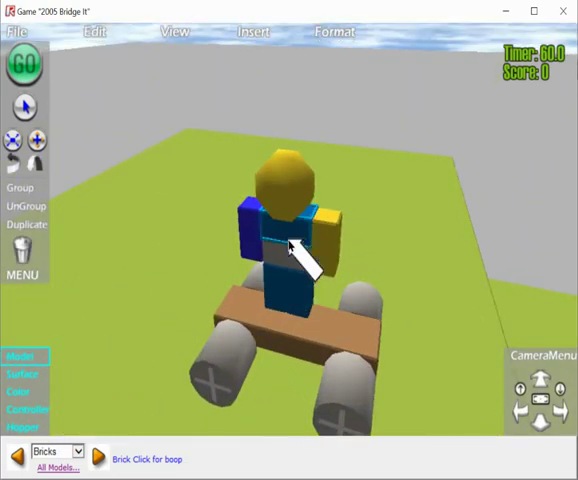
mouse_move(365, 196)
right_mouse_down()
mouse_move(406, 164)
mouse_move(346, 172)
right_mouse_up()
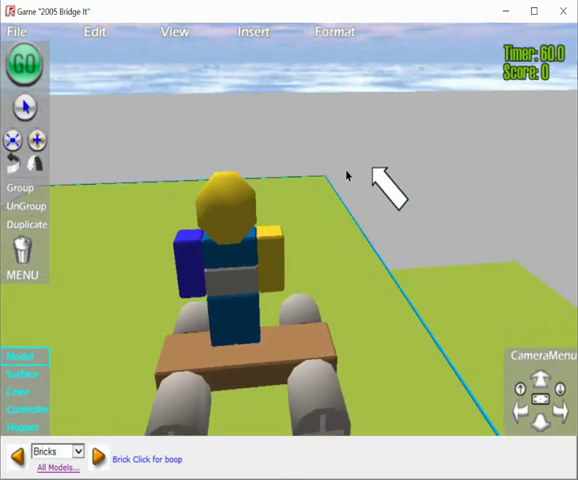
left_click(222, 200)
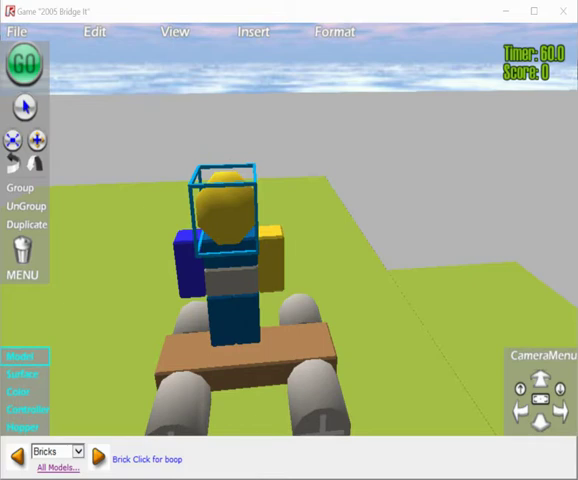
scroll(240, 300, "down", 2)
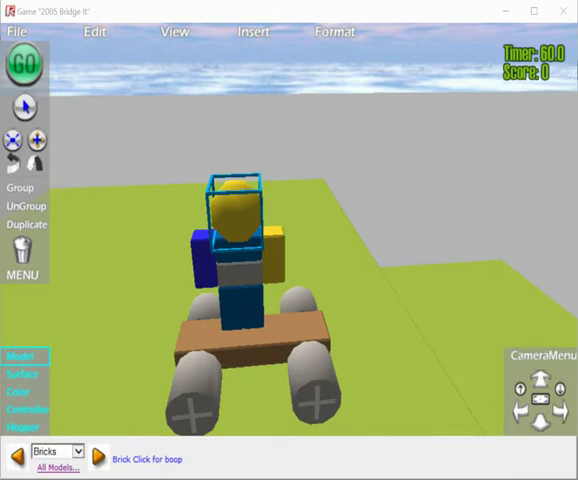
right_click_drag(139, 157, 148, 161)
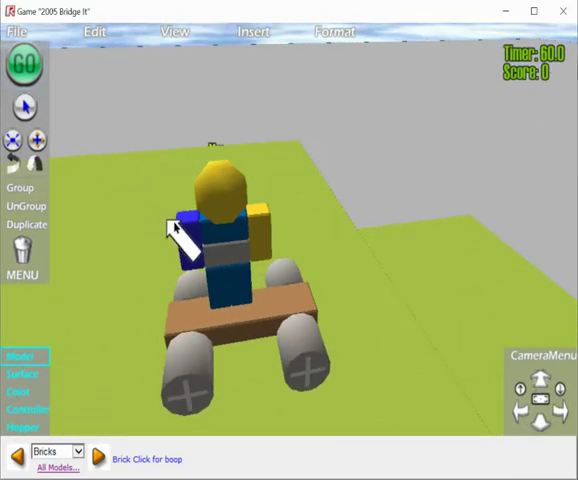
left_click(177, 215)
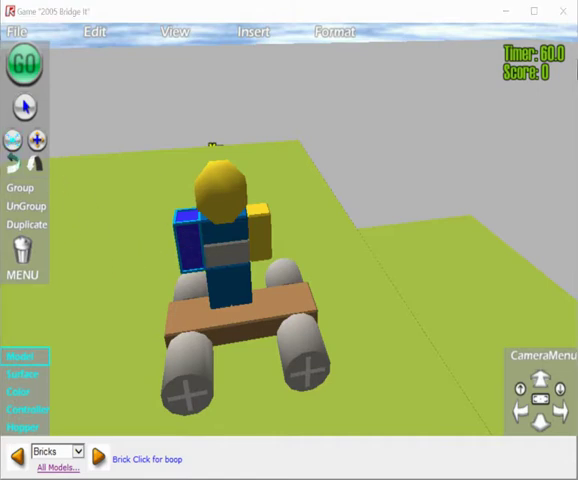
left_click(13, 140)
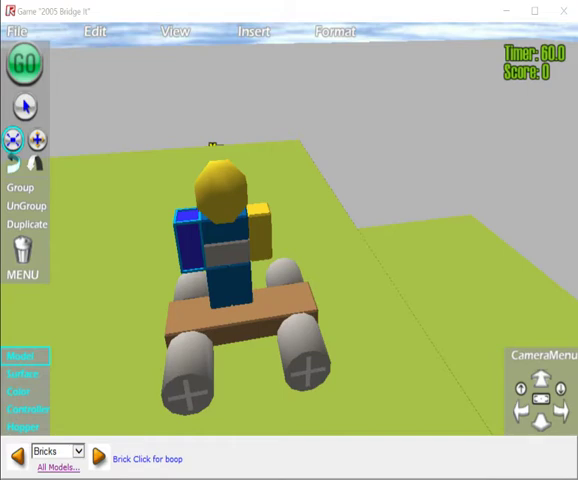
left_click(115, 194)
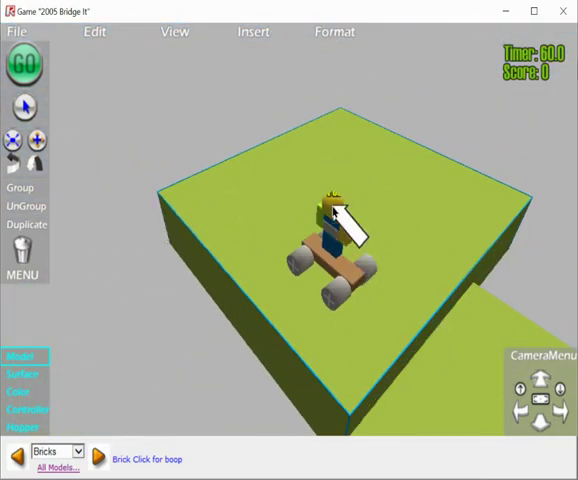
left_click(334, 207)
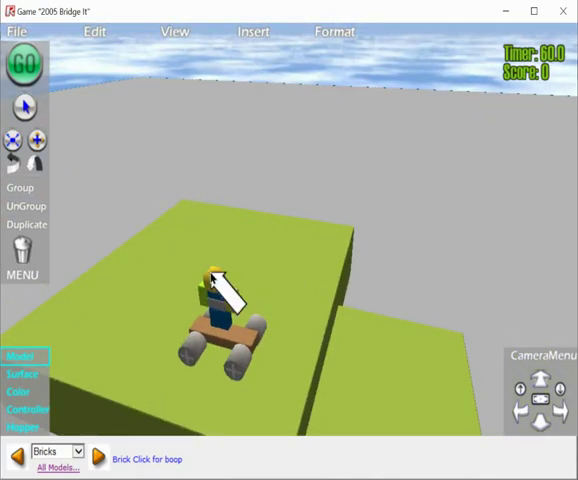
left_click(213, 276)
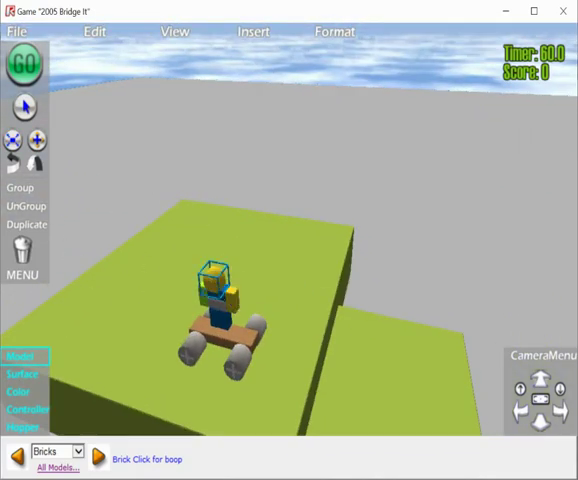
left_click(111, 240)
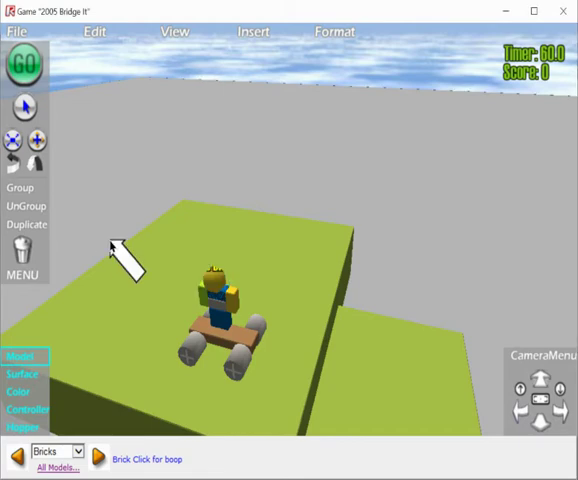
scroll(110, 239, "up", 2)
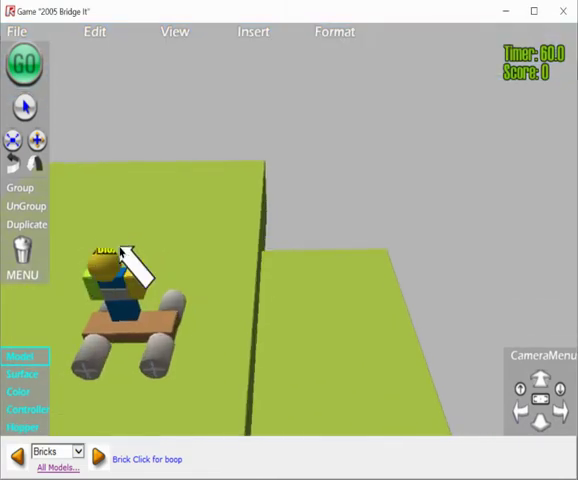
scroll(120, 250, "down", 3)
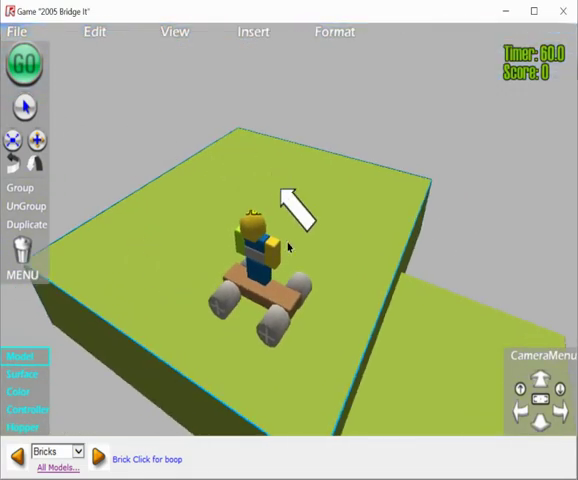
left_click(252, 218)
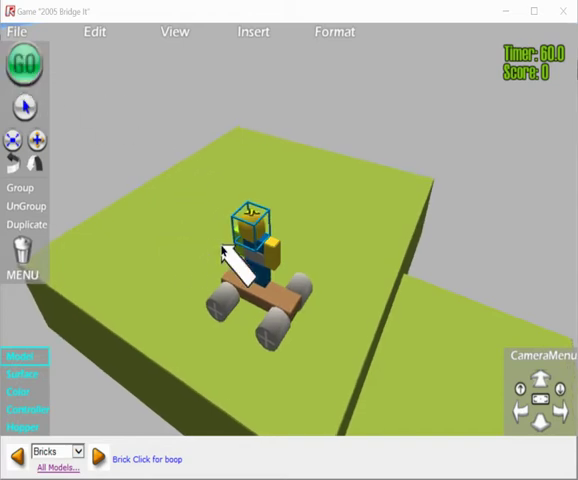
left_click(290, 172)
scroll(290, 172, "up", 3)
scroll(290, 172, "up", 4)
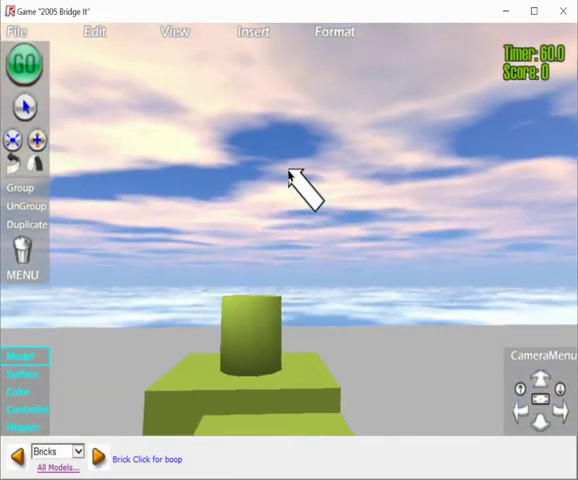
Step: Label the minifigure driver on the cart 'Player' via its green cylinder
left_click(239, 235)
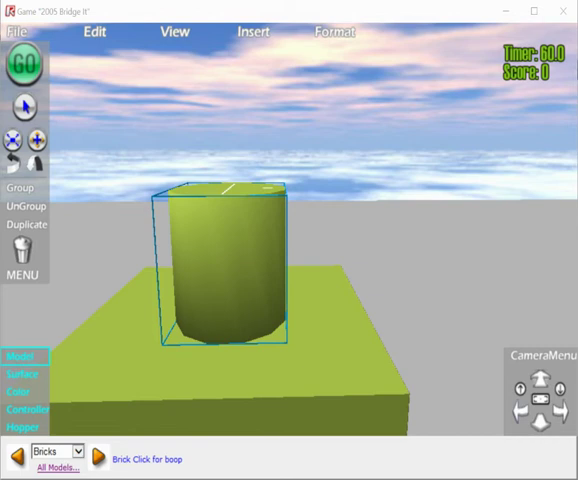
left_click(99, 138)
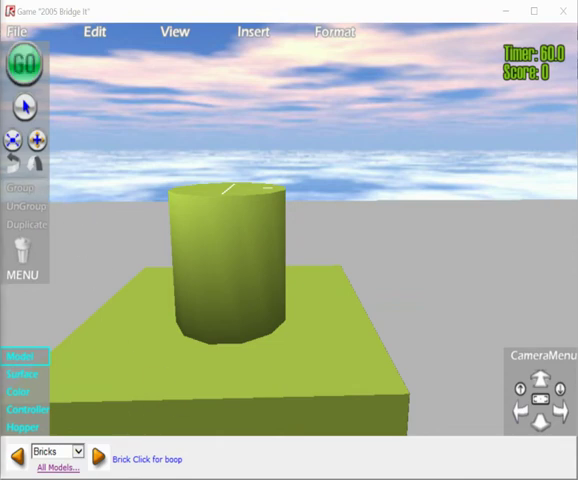
left_click(206, 254)
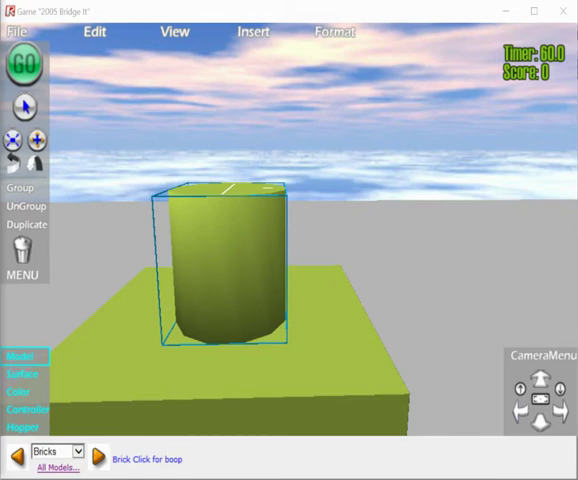
left_click(90, 123)
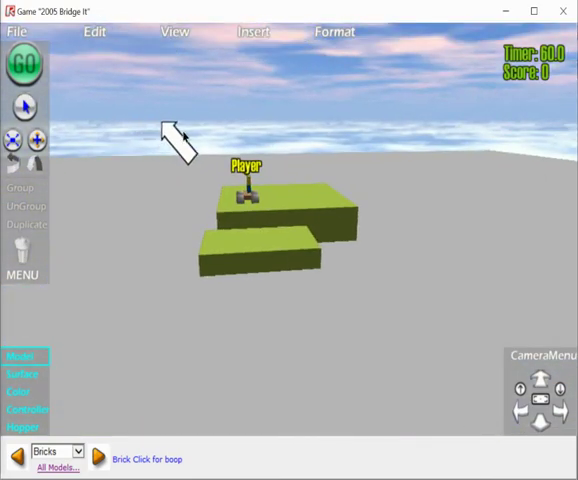
Step: Color the floor beneath the level purple using the Color picker
left_click(303, 243)
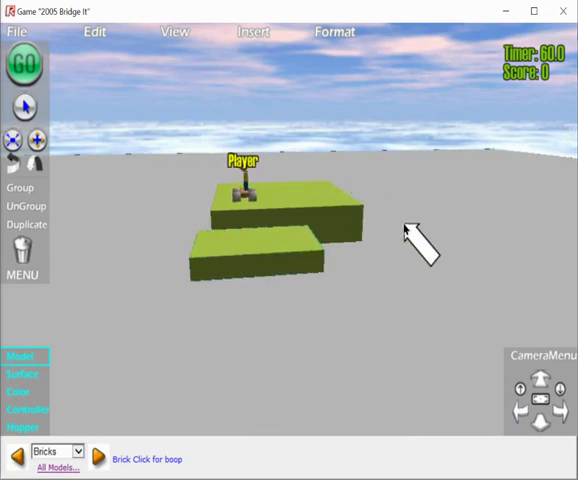
left_click(286, 77)
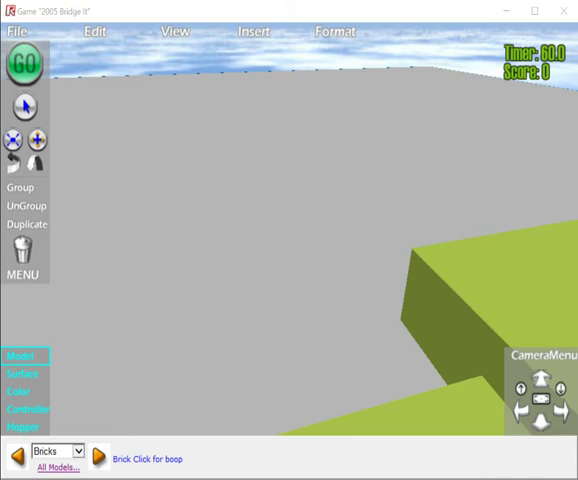
left_click(28, 393)
left_click(168, 194)
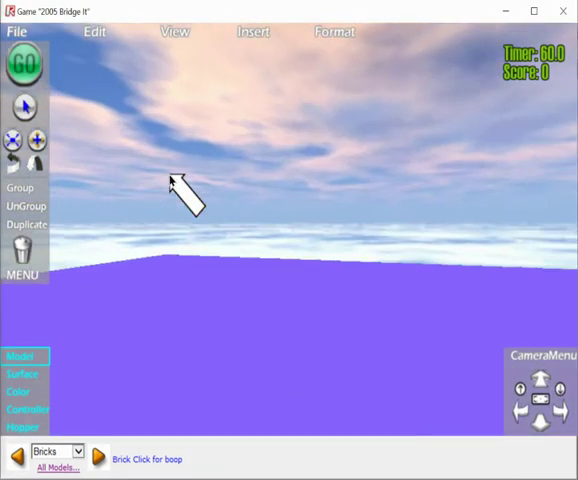